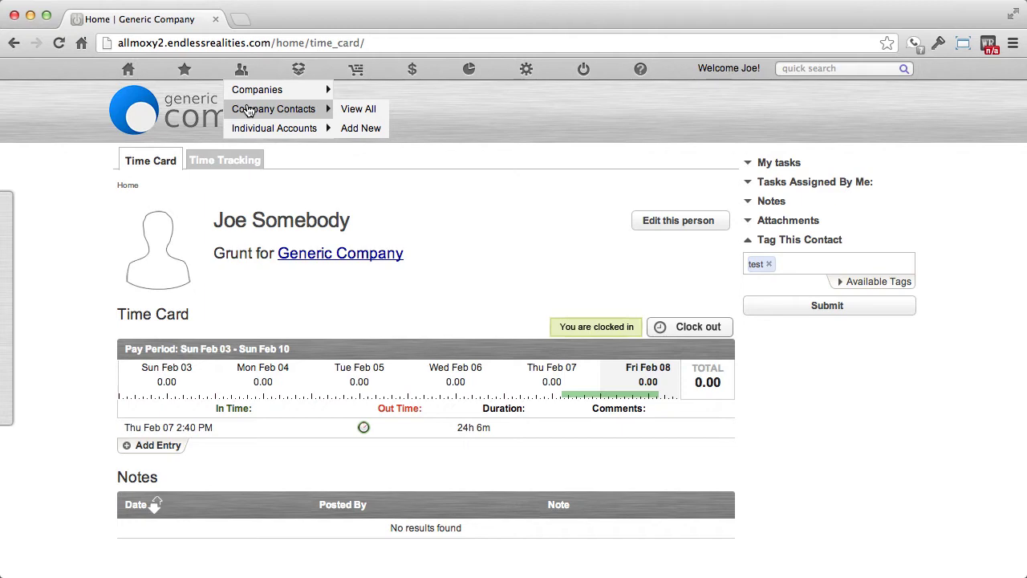
pyautogui.moveTo(251, 133)
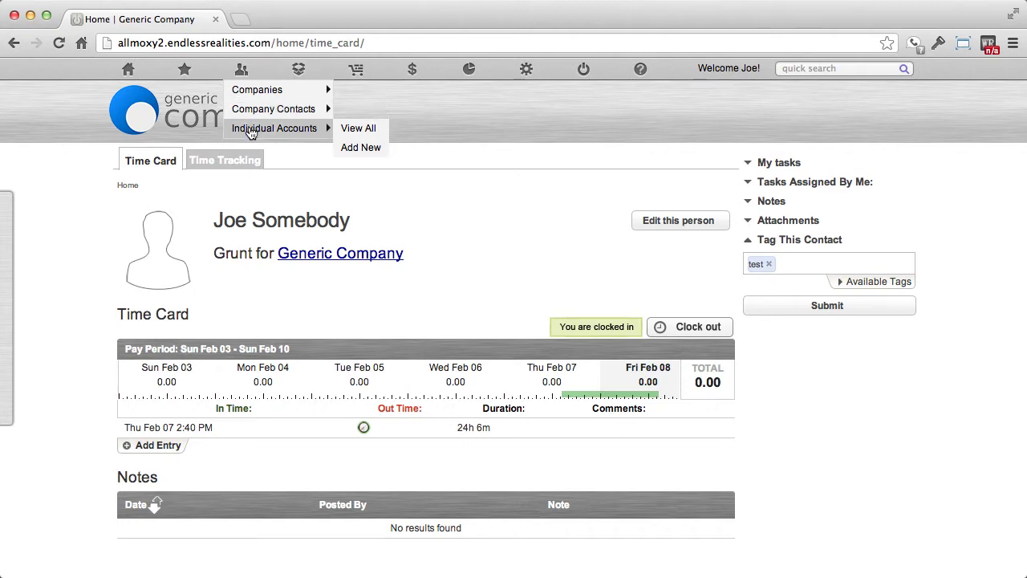
pyautogui.moveTo(254, 95)
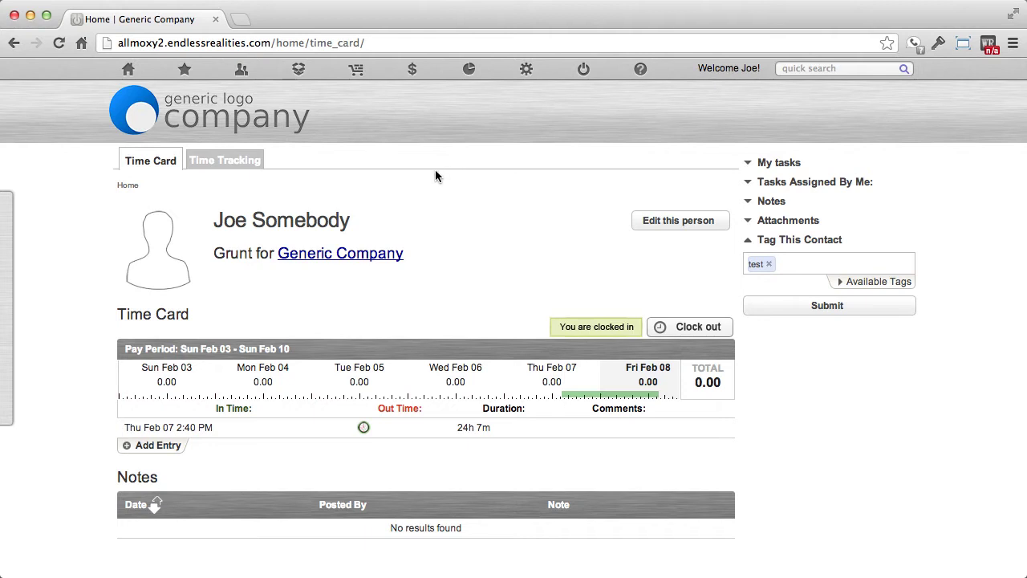
pyautogui.moveTo(241, 69)
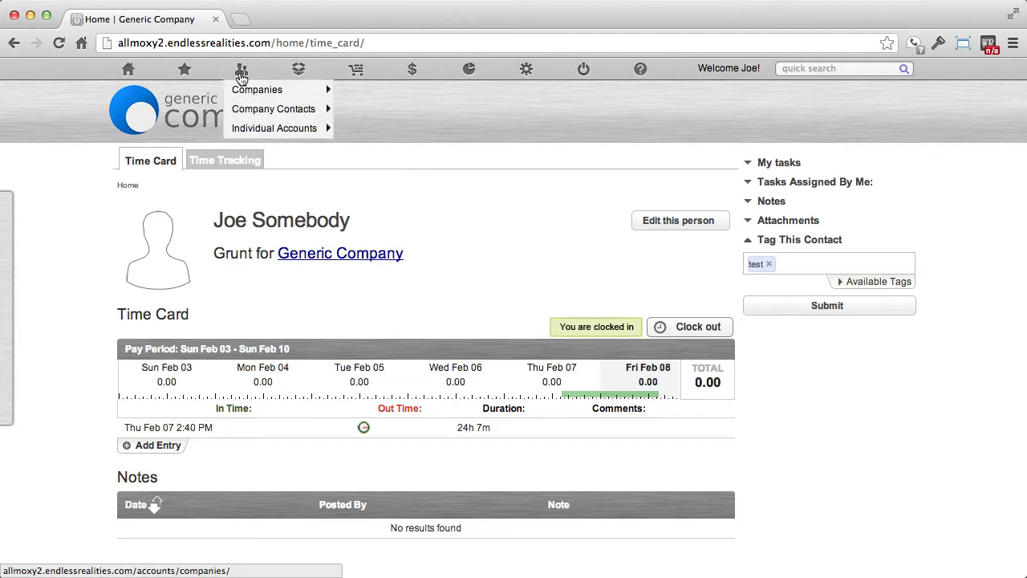
pyautogui.moveTo(244, 95)
pyautogui.click(855, 71)
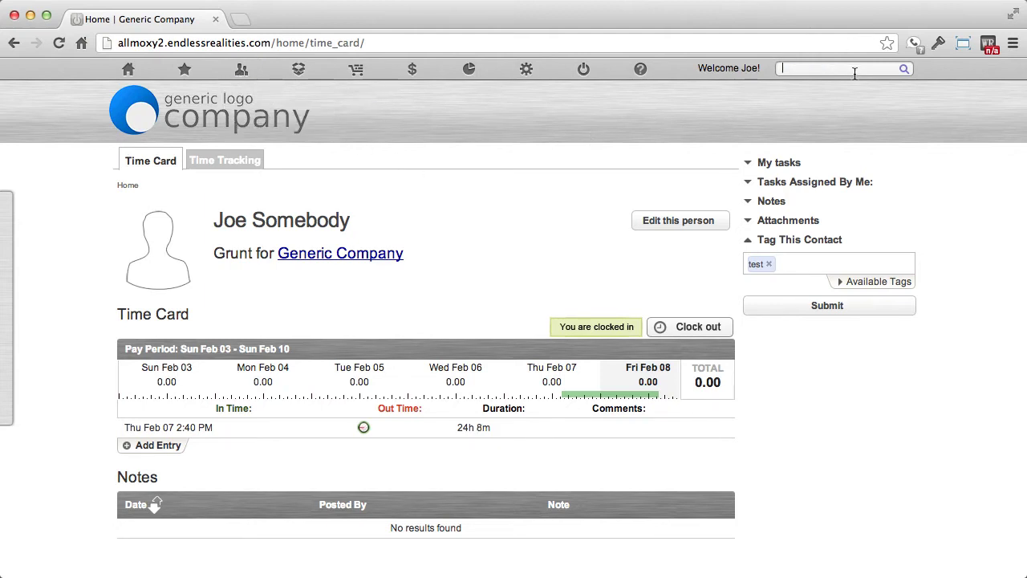
pyautogui.write('test')
pyautogui.press('BackSpace')
pyautogui.press('BackSpace')
pyautogui.press('BackSpace')
pyautogui.press('BackSpace')
# Open the form for adding a new company
pyautogui.moveTo(240, 71)
pyautogui.moveTo(244, 108)
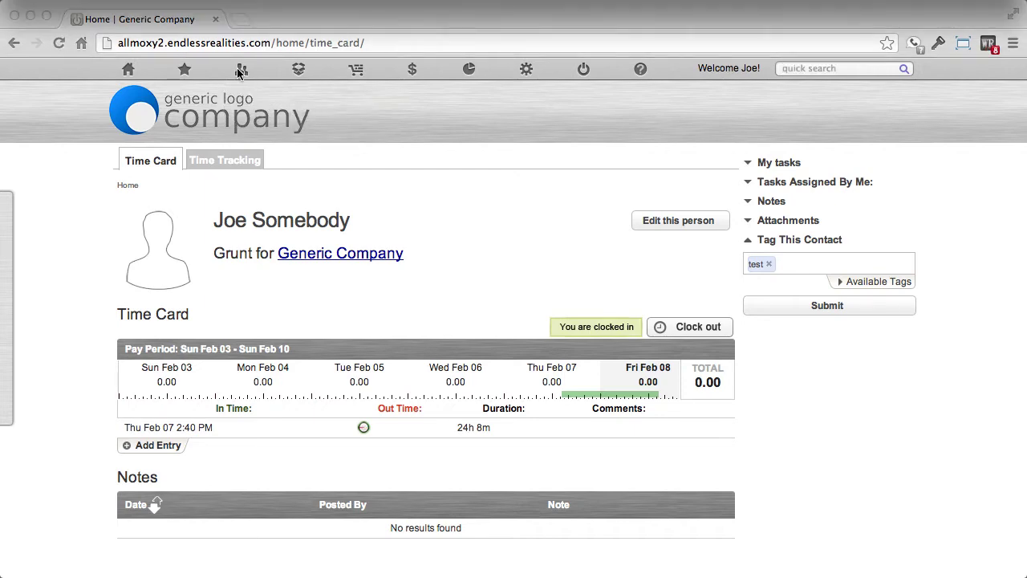
pyautogui.moveTo(239, 71)
pyautogui.moveTo(244, 112)
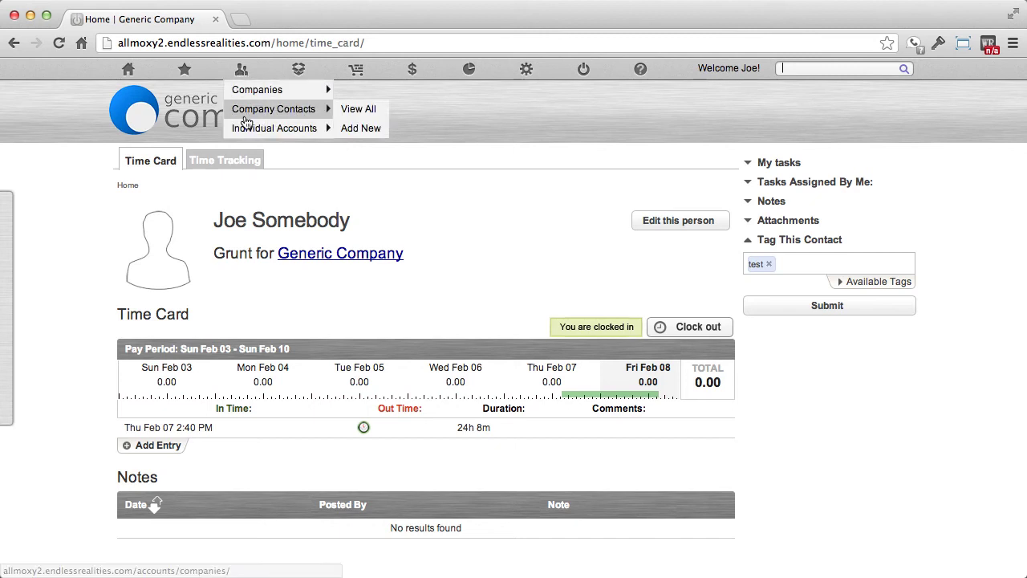
pyautogui.moveTo(247, 131)
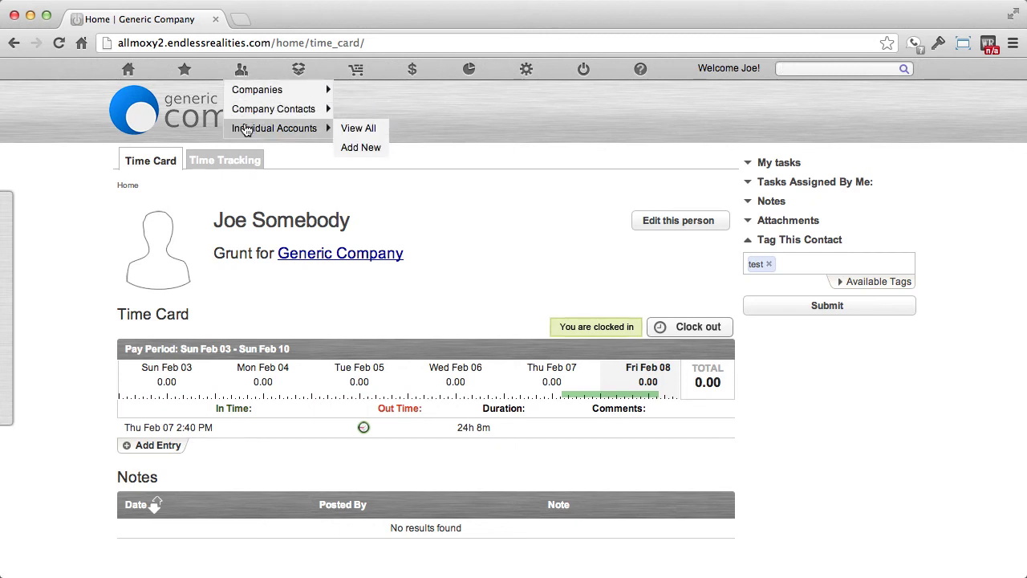
pyautogui.moveTo(255, 90)
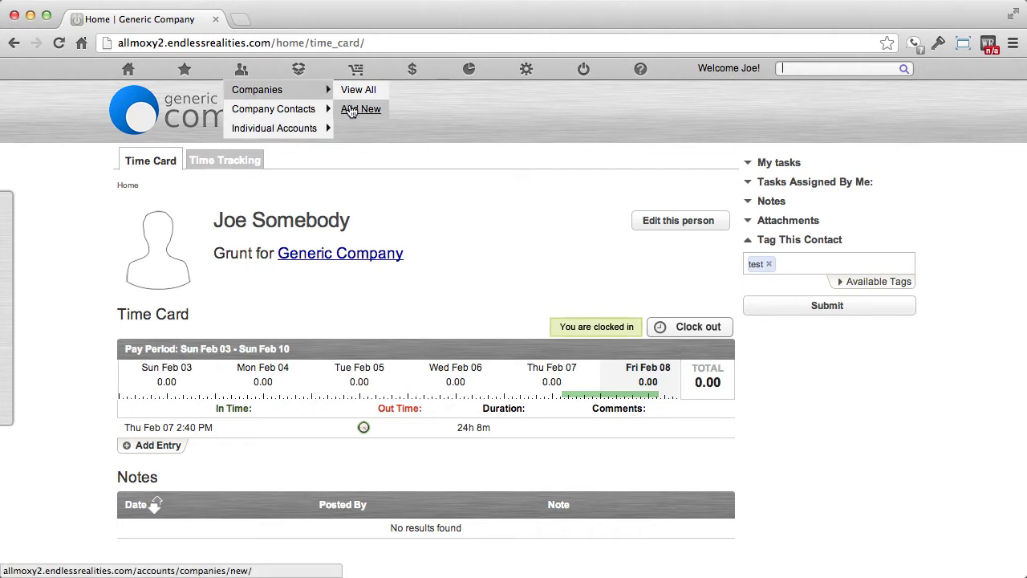
pyautogui.click(350, 110)
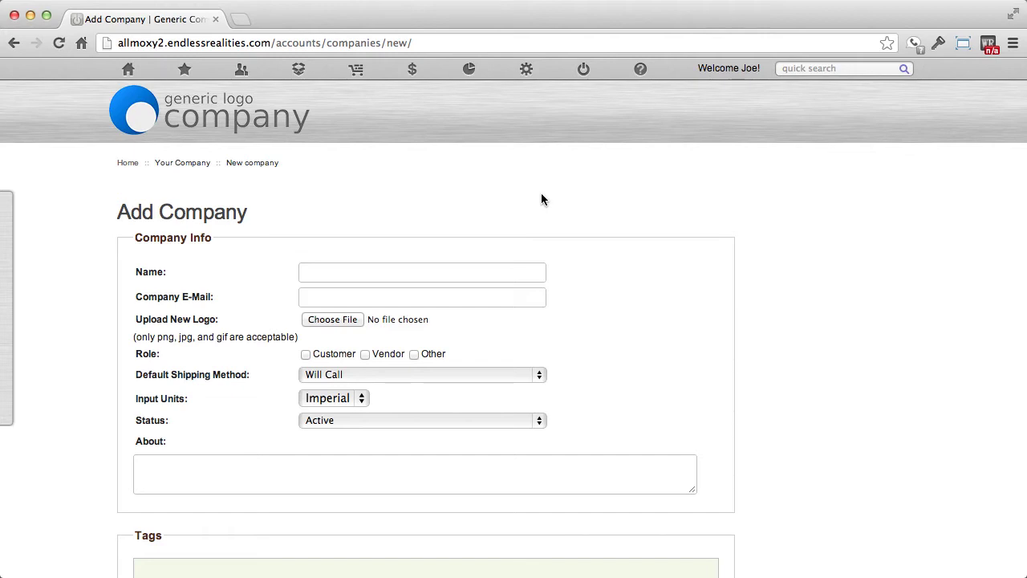
# Examine the Add Company form's sections: company info, tags, financial settings, and contact info with phone numbers, websites and addresses
pyautogui.scroll(-1, 536, 194)
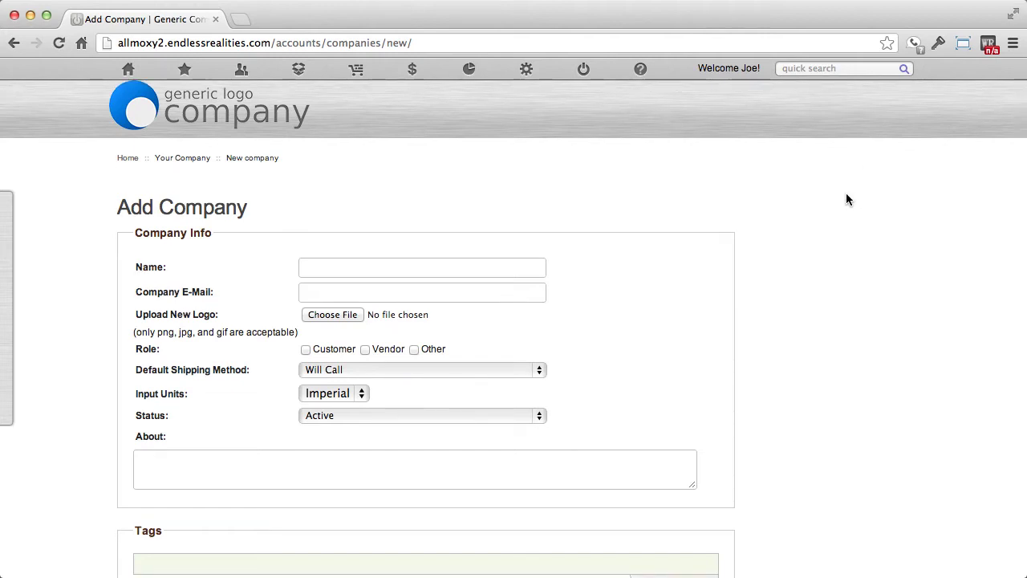
pyautogui.scroll(-3, 842, 208)
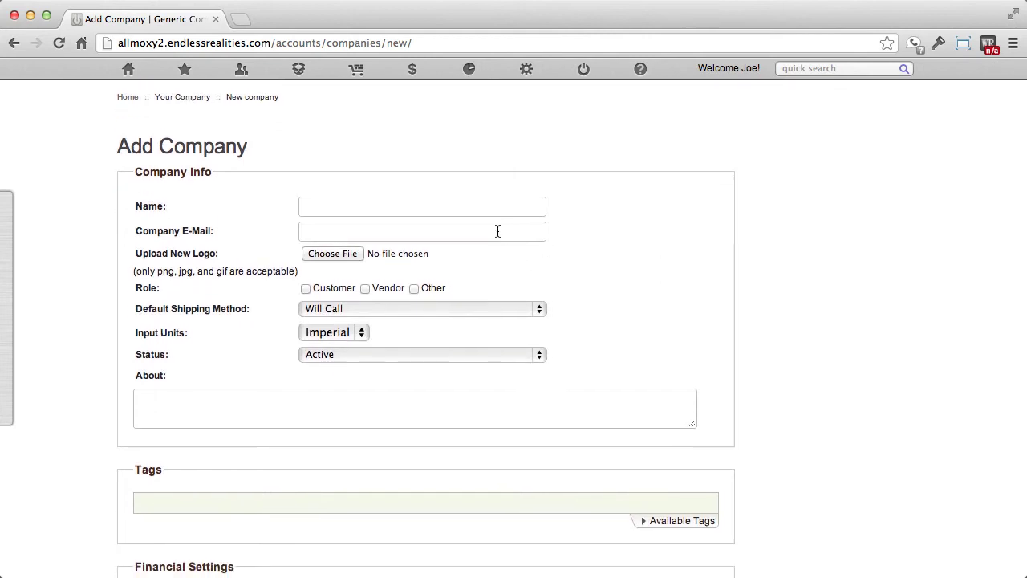
pyautogui.scroll(-3, 638, 251)
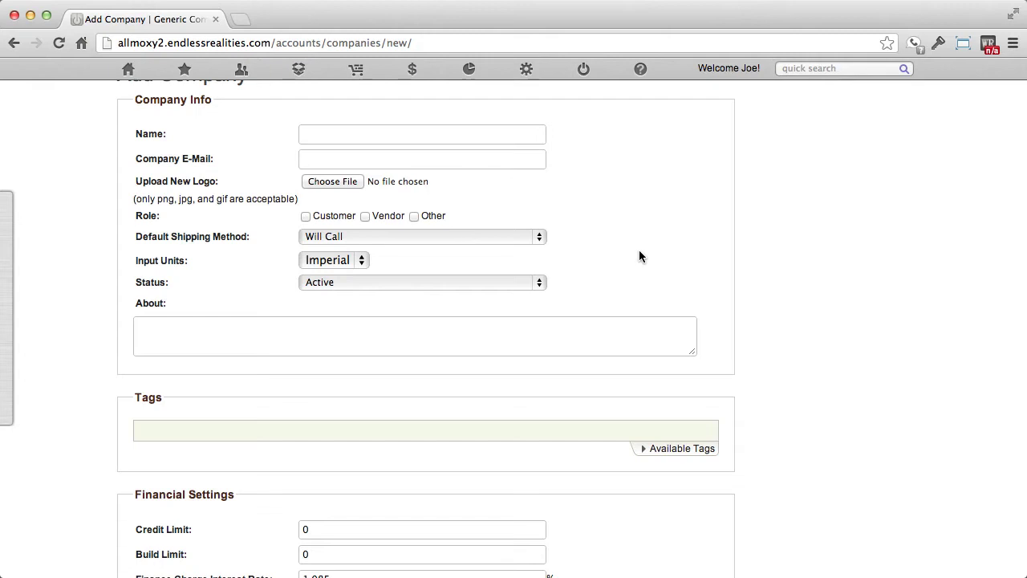
pyautogui.scroll(-1, 639, 255)
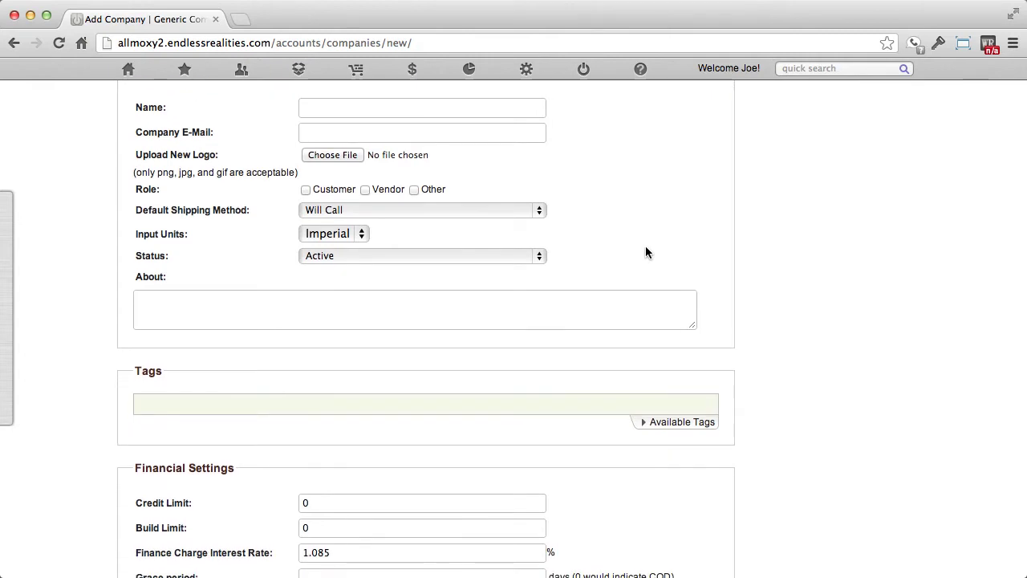
pyautogui.scroll(-1, 647, 253)
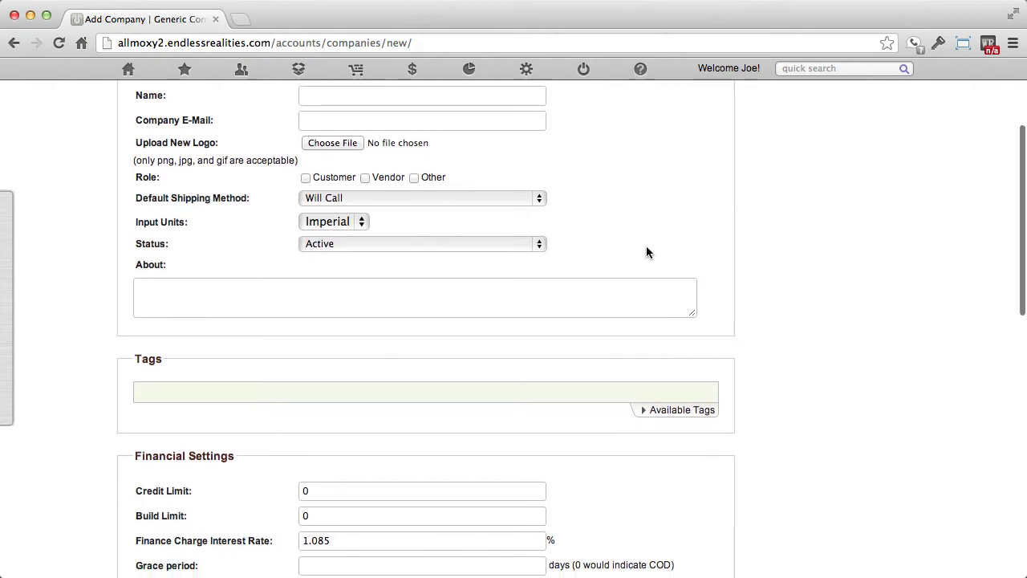
pyautogui.scroll(-6, 647, 252)
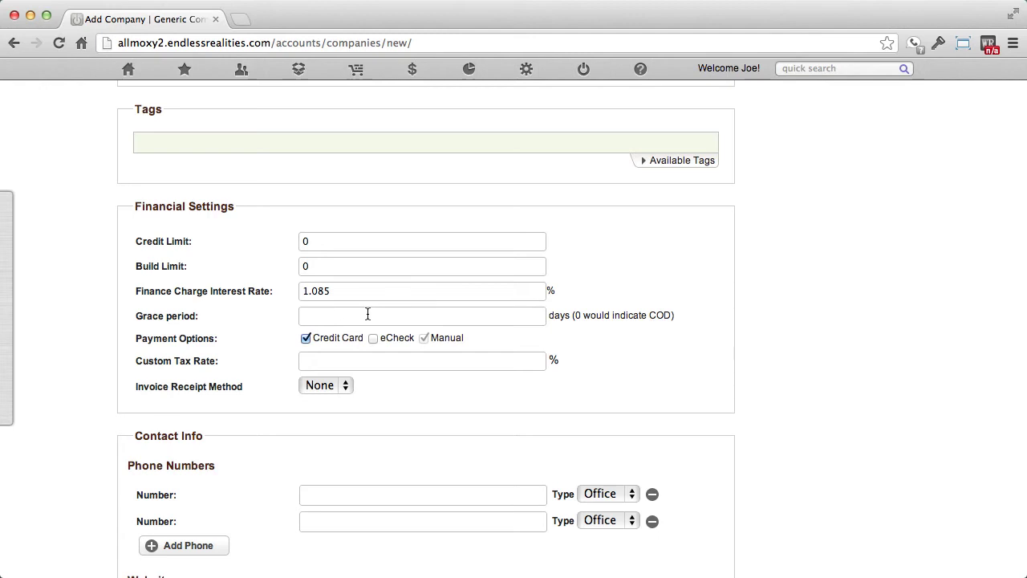
pyautogui.scroll(-1, 764, 336)
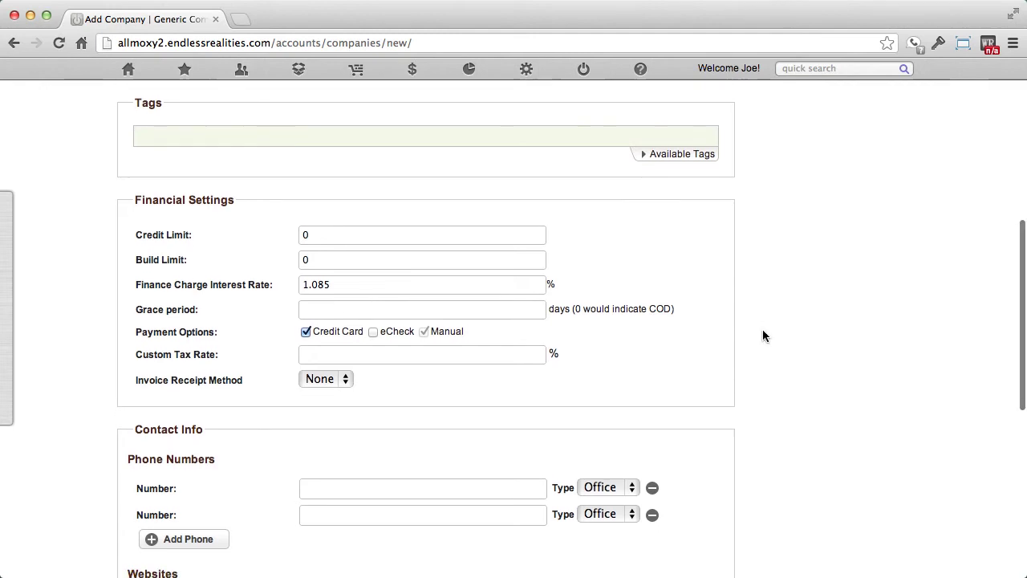
pyautogui.scroll(-5, 764, 336)
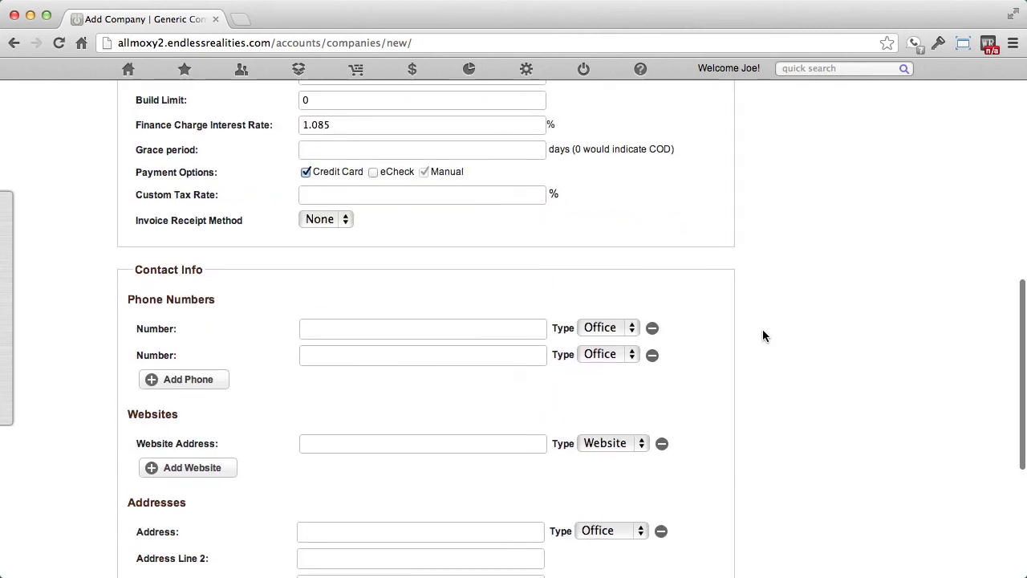
pyautogui.scroll(-8, 764, 336)
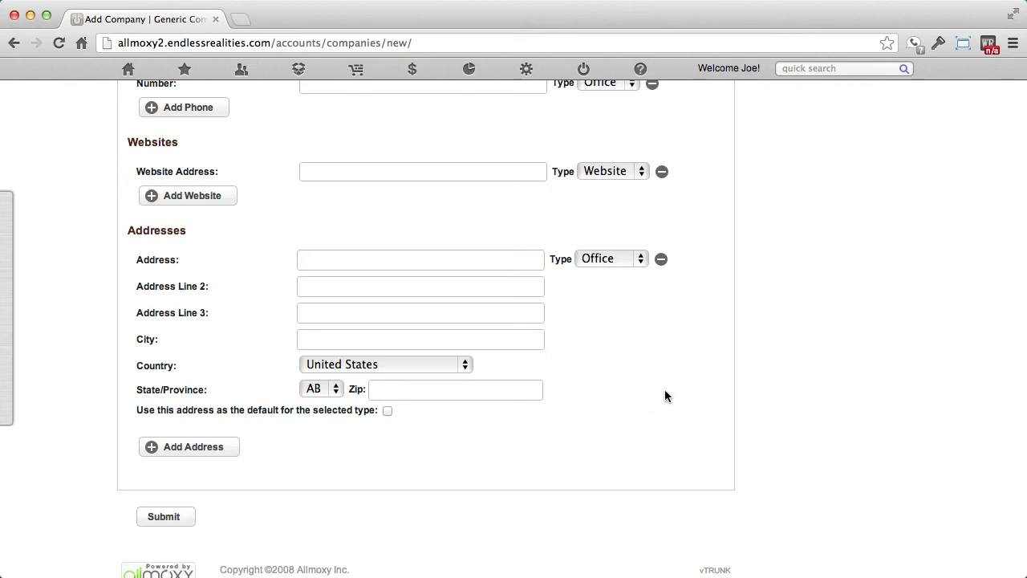
pyautogui.scroll(10, 665, 394)
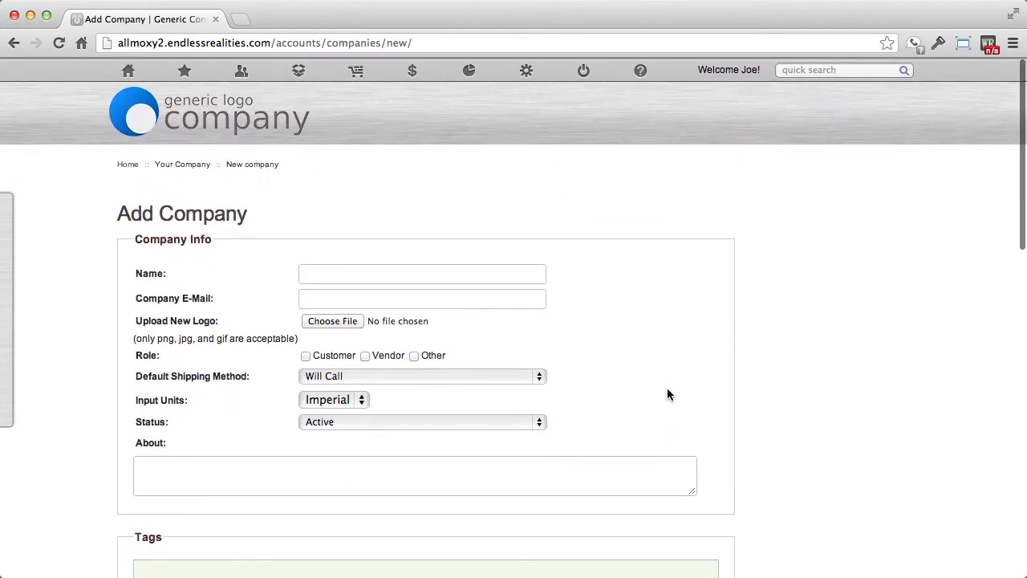
# Return to My Home and open the Generic Company page from the profile
pyautogui.moveTo(128, 71)
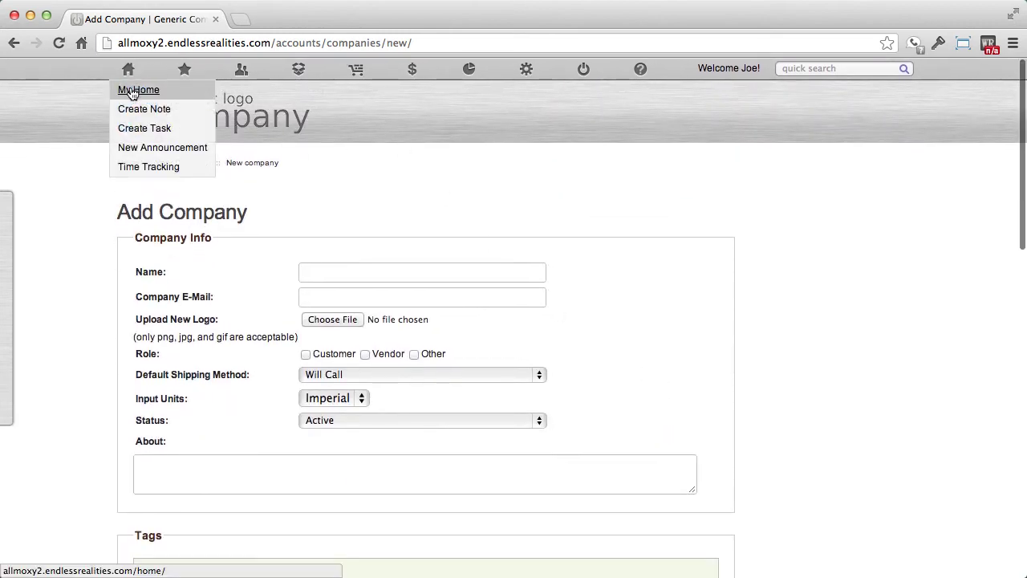
pyautogui.click(134, 92)
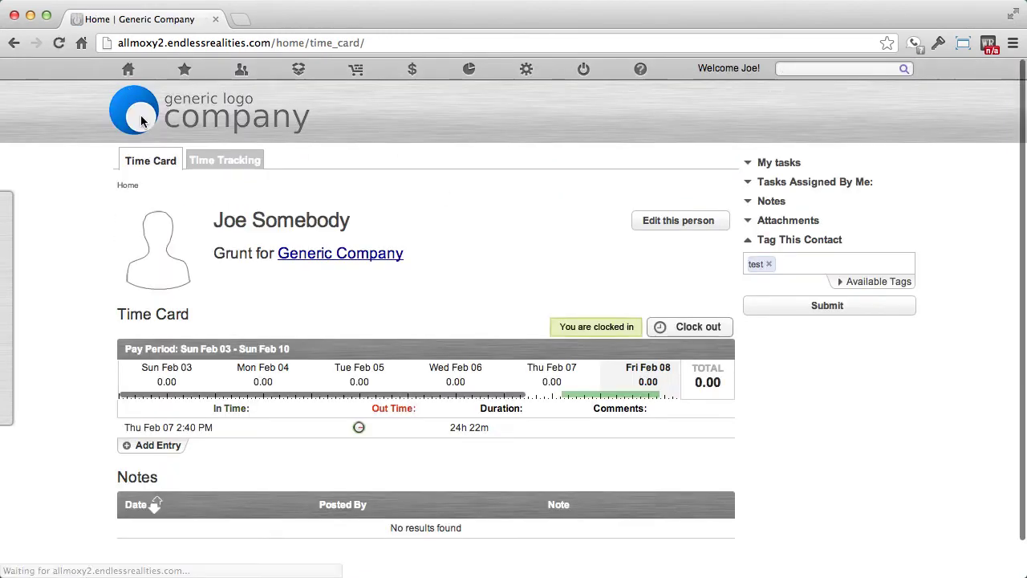
pyautogui.click(312, 255)
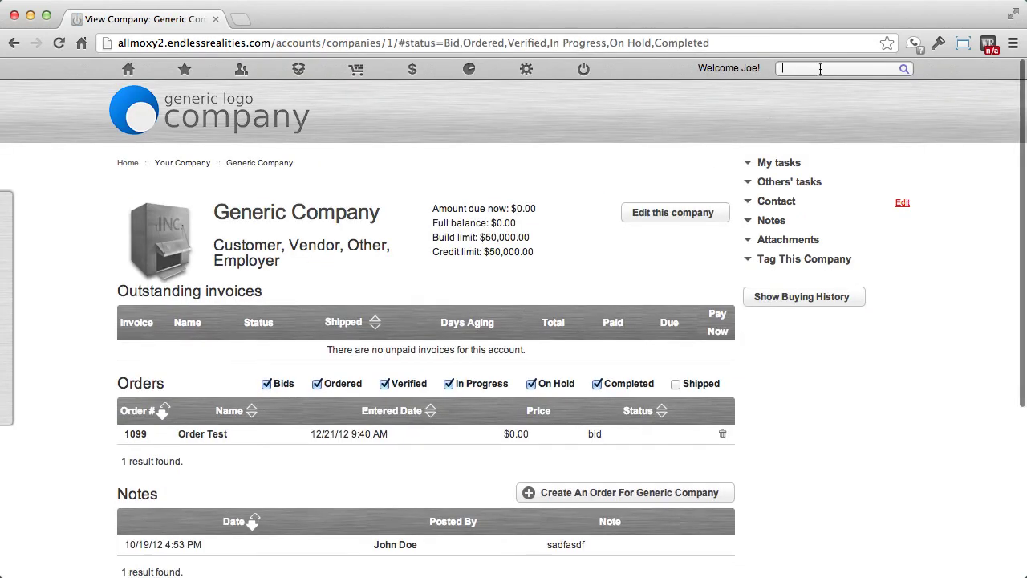
# Use the quick search with "generi" to find Generic Company and open its page
pyautogui.write('gener')
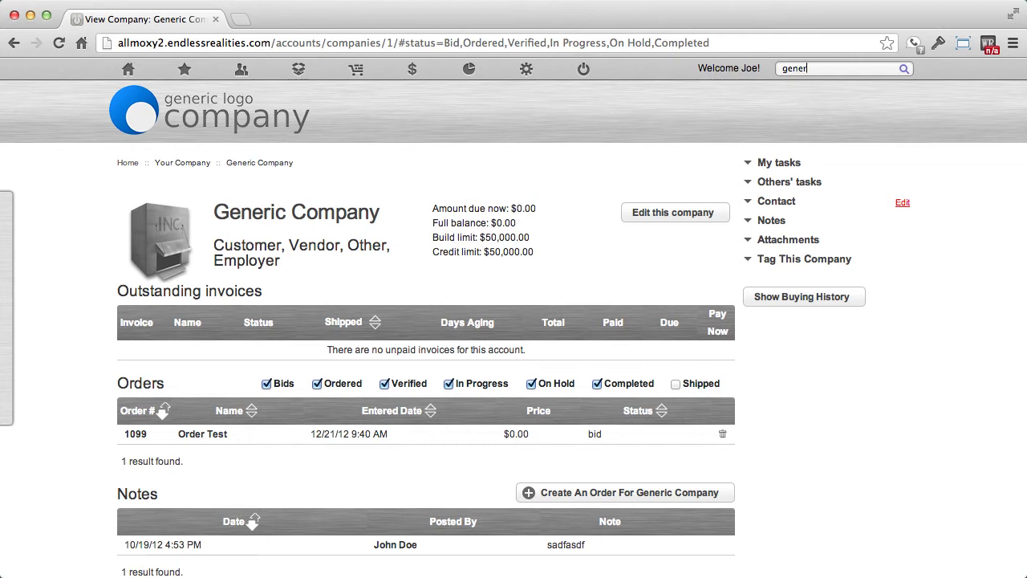
pyautogui.write('i')
pyautogui.press('Down')
pyautogui.press('Return')
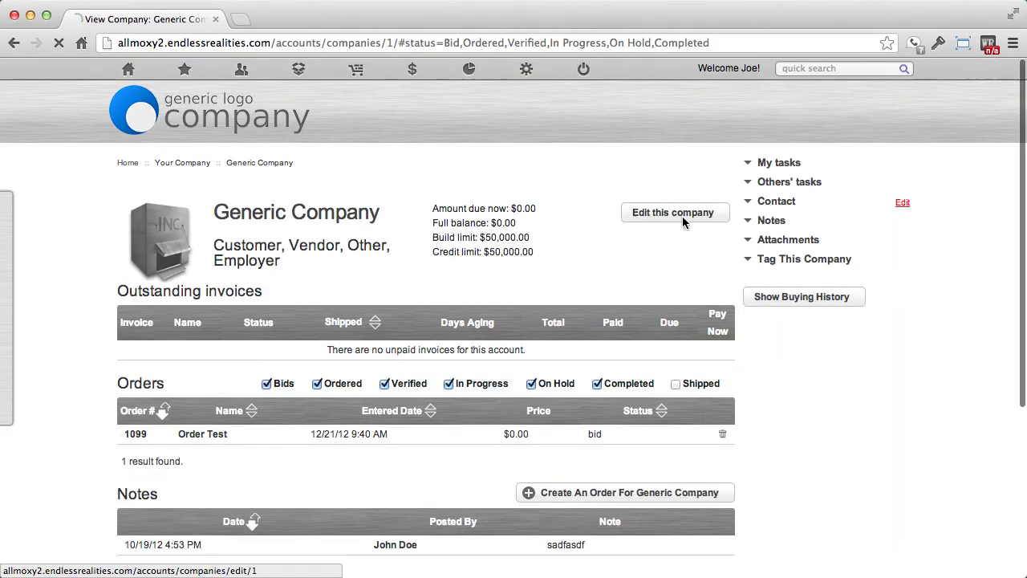
# Open Generic Company for editing and review its default company permissions for Miscellaneous, Orders and Reports
pyautogui.click(682, 216)
pyautogui.scroll(-15, 670, 220)
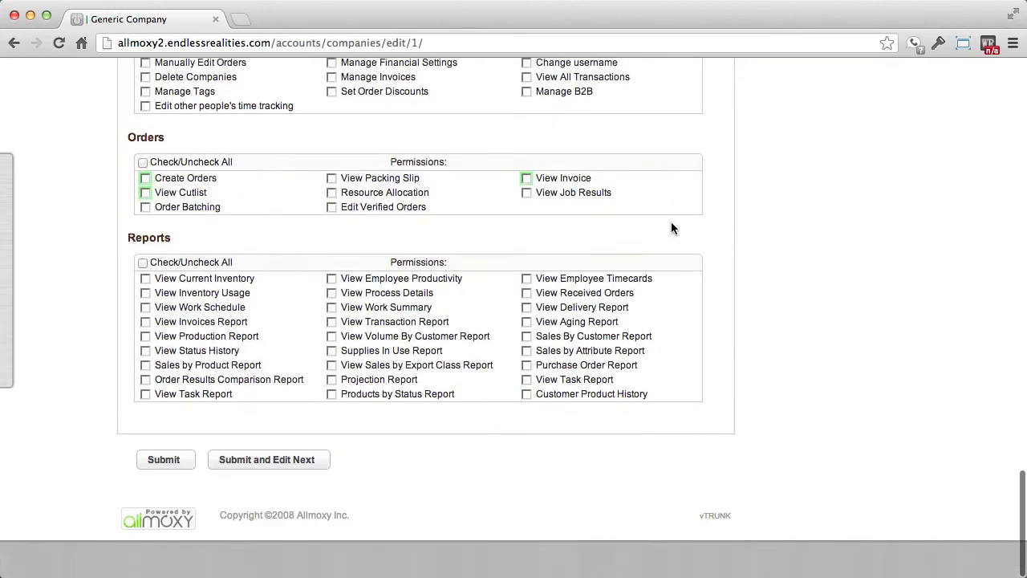
pyautogui.scroll(4, 717, 245)
pyautogui.scroll(1, 717, 246)
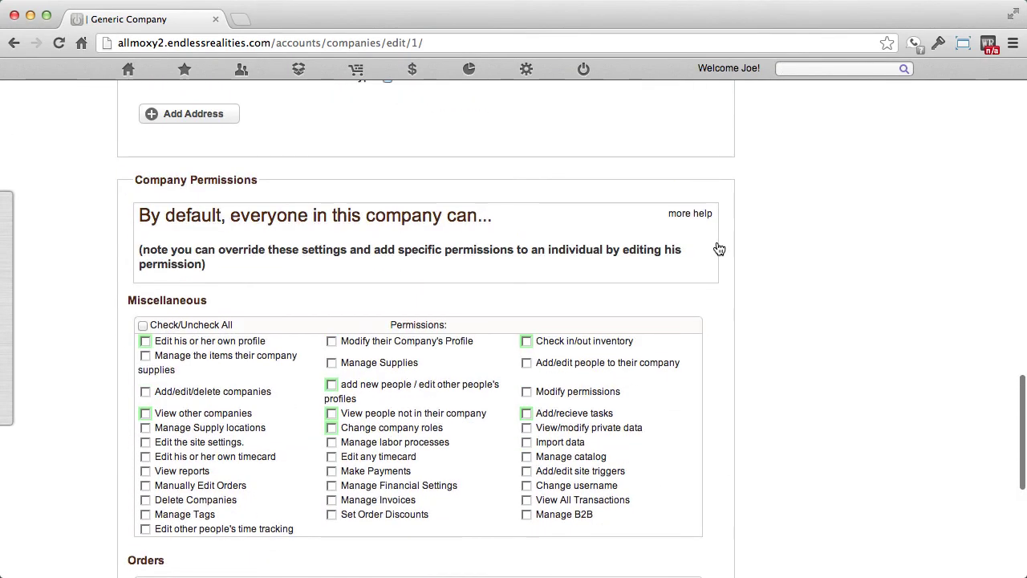
pyautogui.scroll(-1, 803, 294)
pyautogui.scroll(-2, 802, 295)
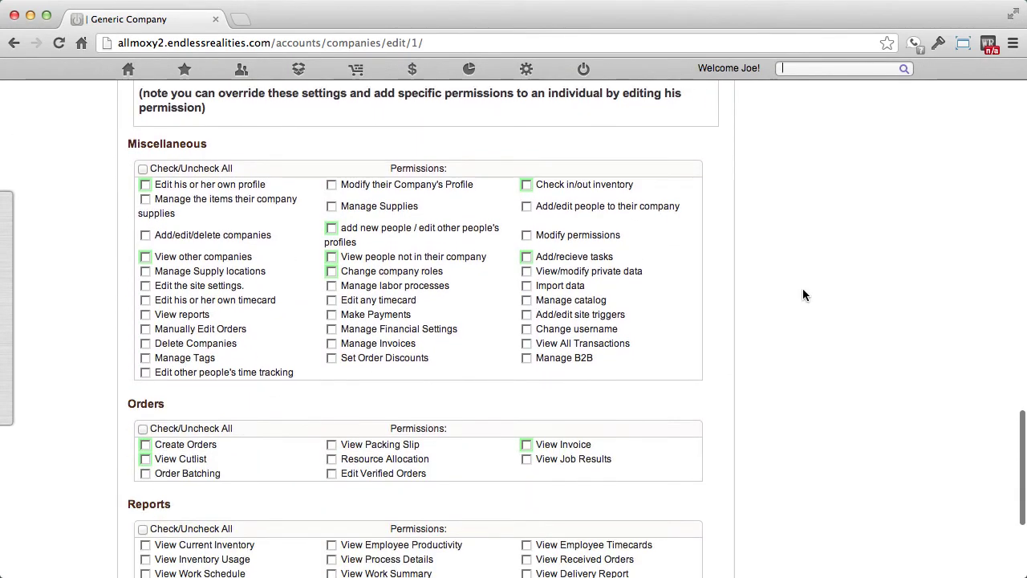
pyautogui.scroll(15, 803, 295)
# Open the list of all companies
pyautogui.moveTo(237, 85)
pyautogui.moveTo(282, 91)
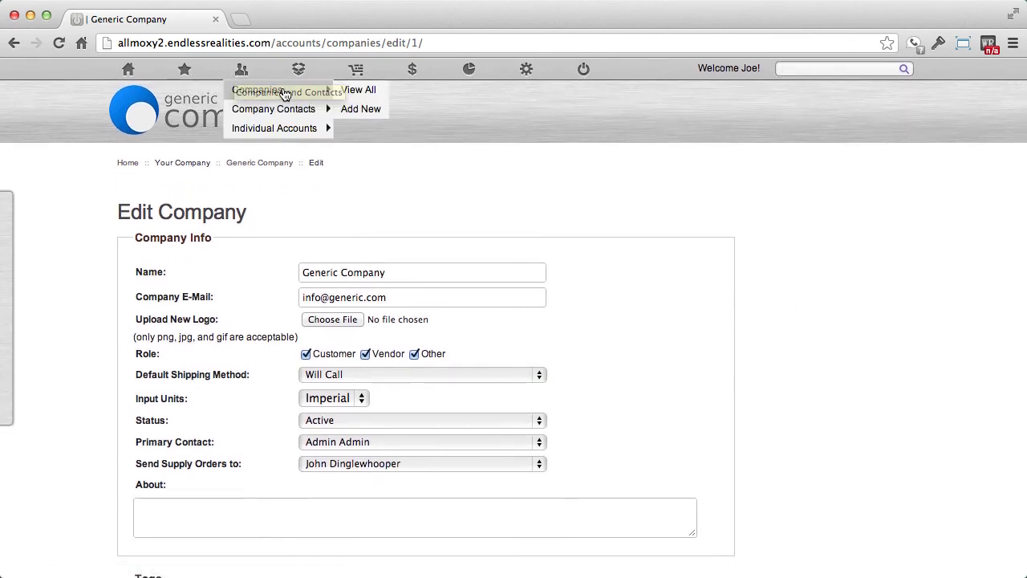
pyautogui.click(365, 93)
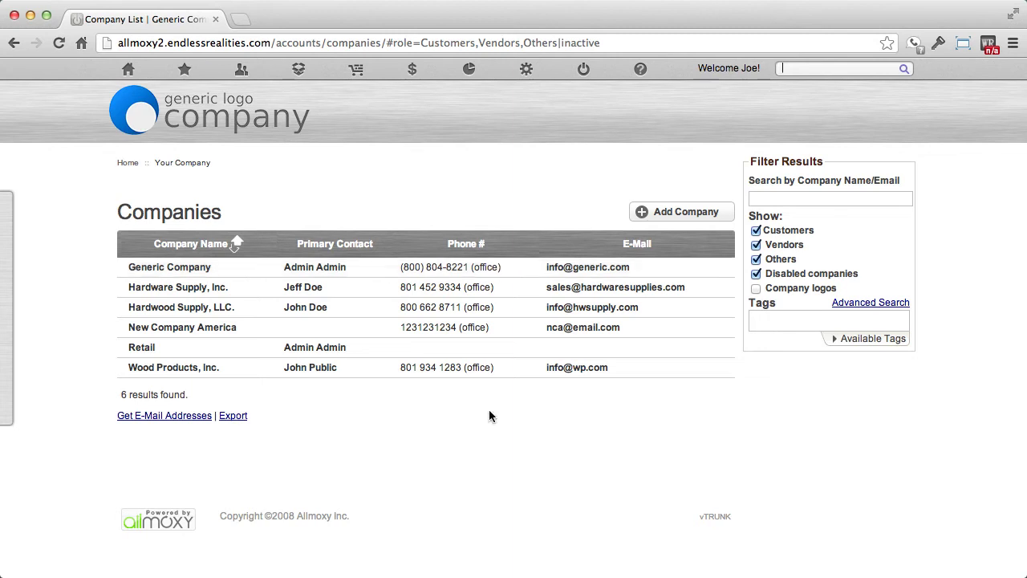
# Search the company list by name for "gener", clear the search, and expand the available tags
pyautogui.click(811, 198)
pyautogui.write('gener')
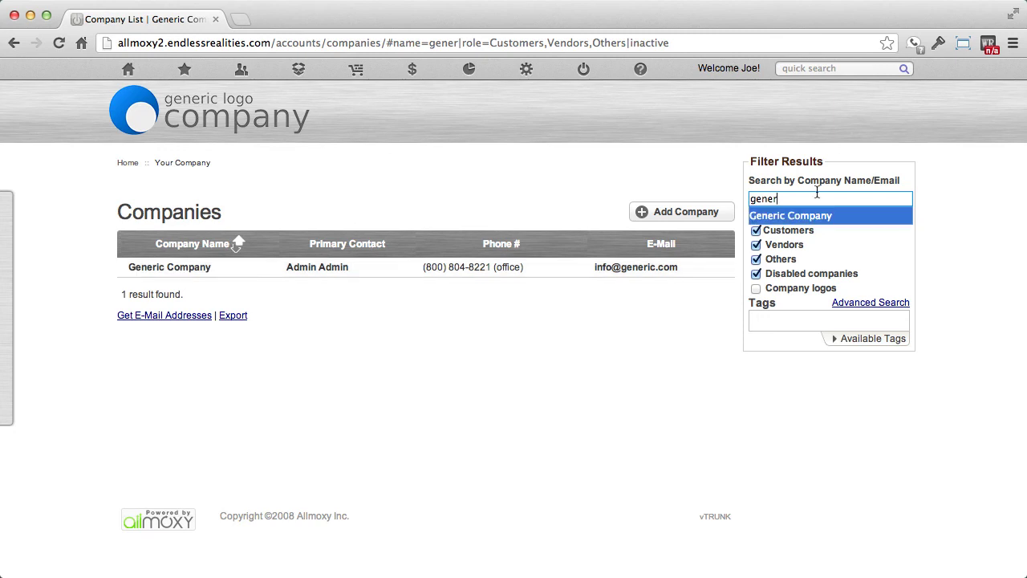
pyautogui.moveTo(814, 196); pyautogui.dragTo(748, 196)
pyautogui.press('BackSpace')
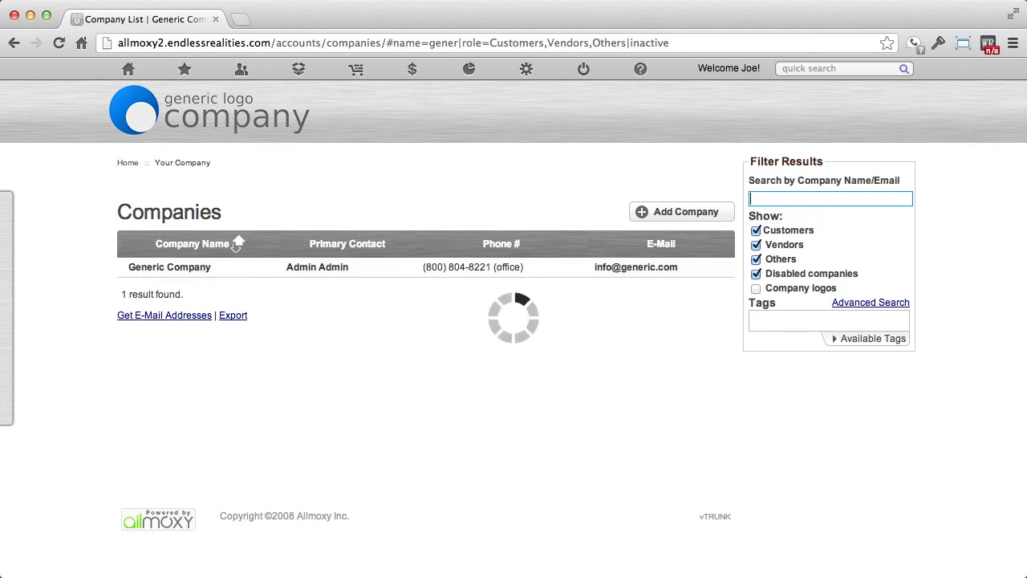
pyautogui.click(807, 321)
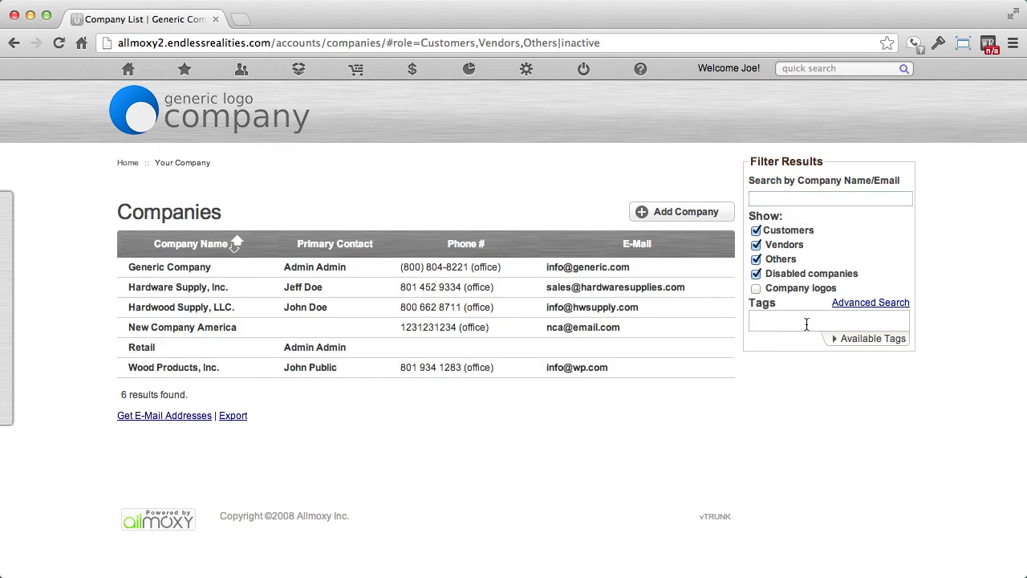
pyautogui.click(878, 340)
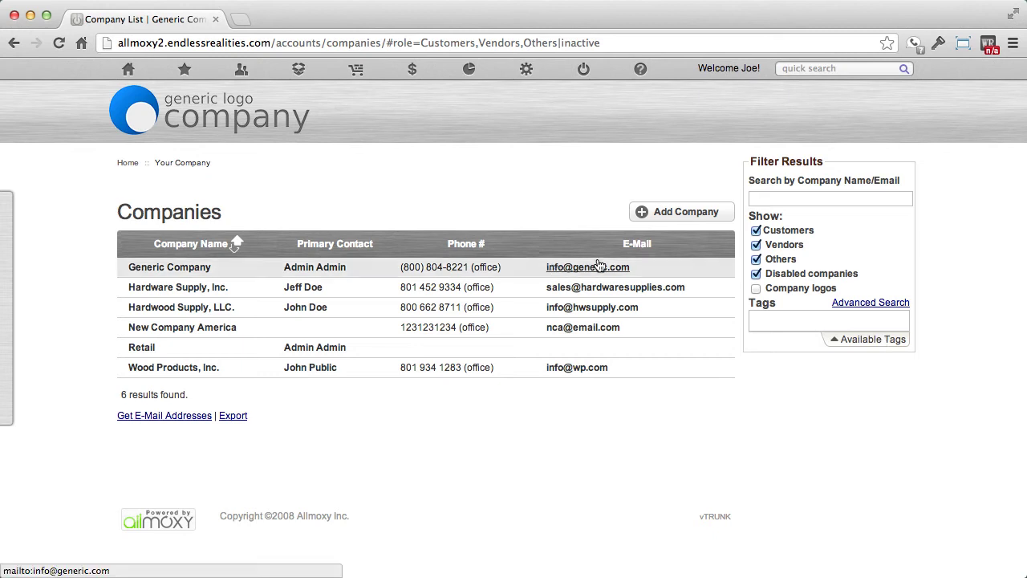
# Filter the company list by name or e-mail "info", excluding disabled companies and the Others role
pyautogui.click(840, 199)
pyautogui.write('info')
pyautogui.click(756, 274)
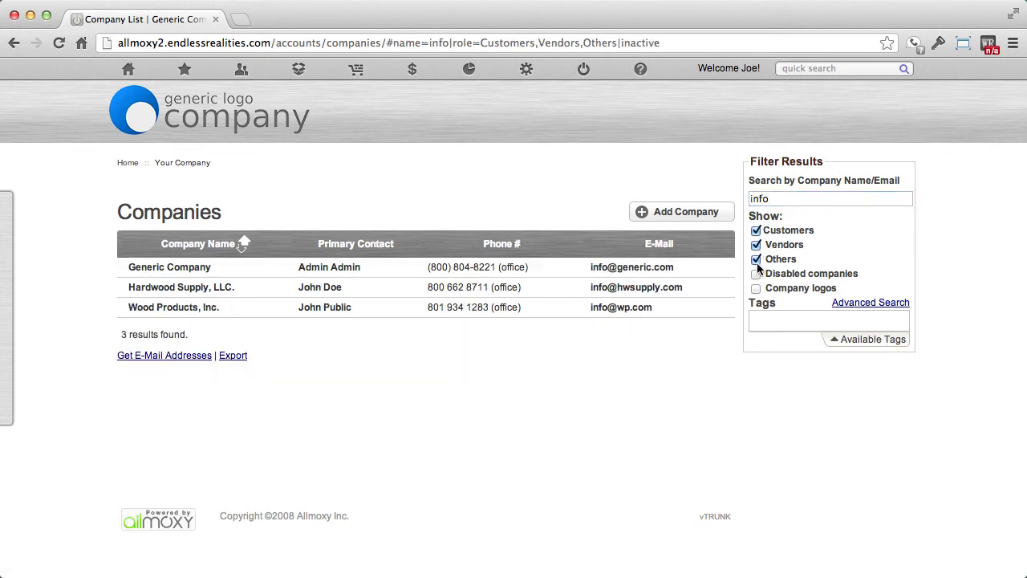
pyautogui.click(755, 259)
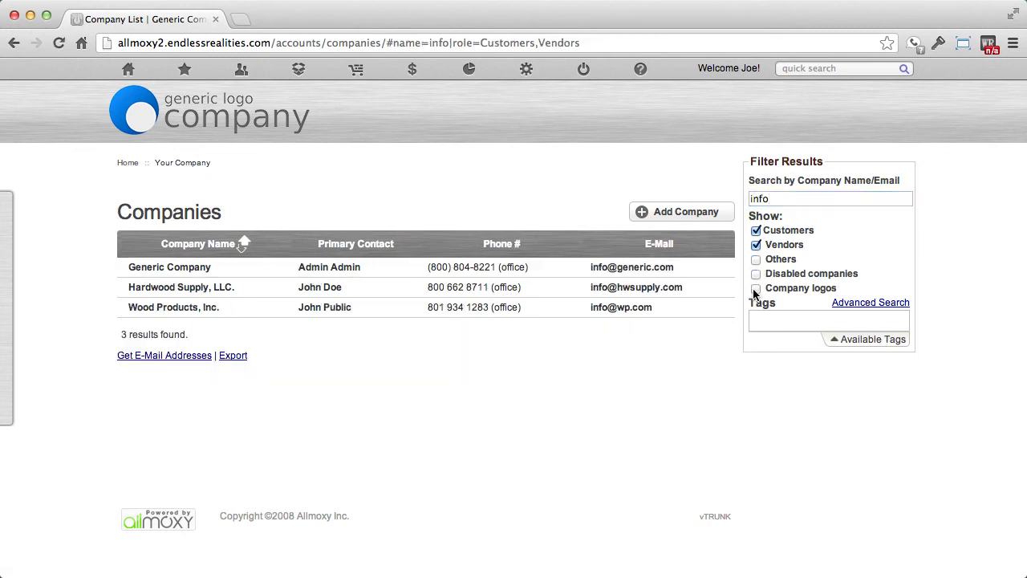
# Show company logos in the filtered list, reverse the sort order by company name, and switch it back
pyautogui.click(756, 288)
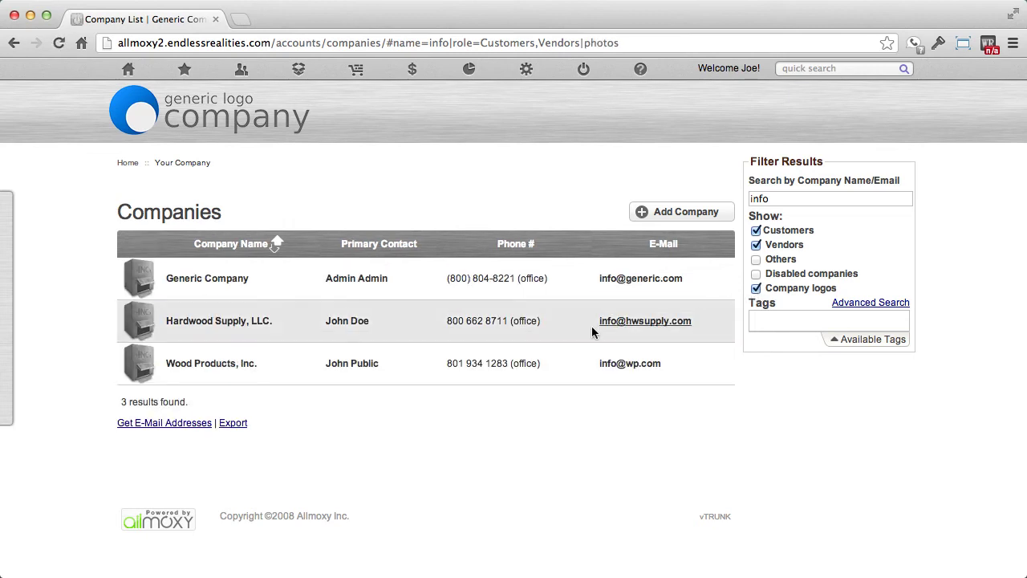
pyautogui.click(275, 244)
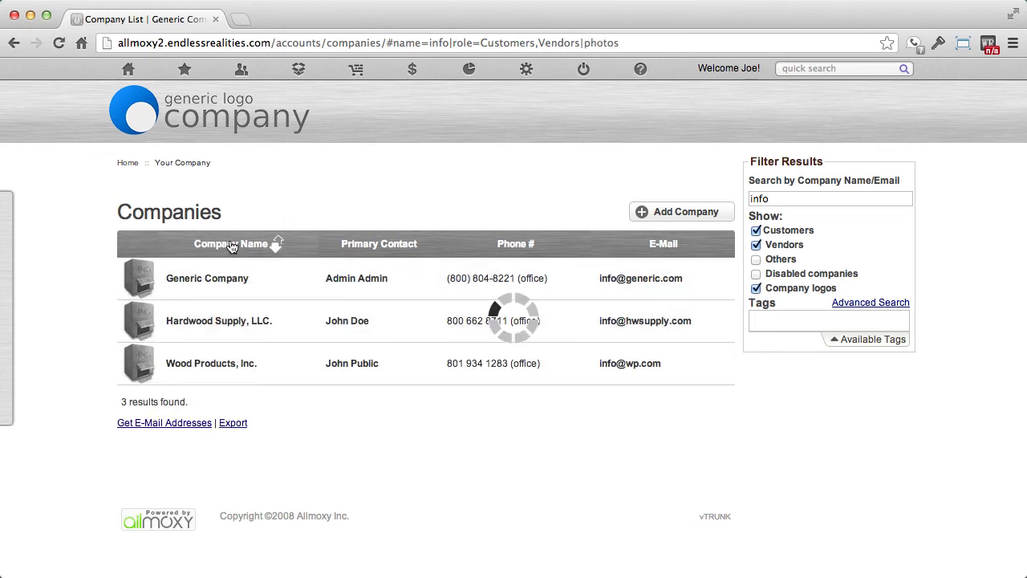
pyautogui.click(231, 245)
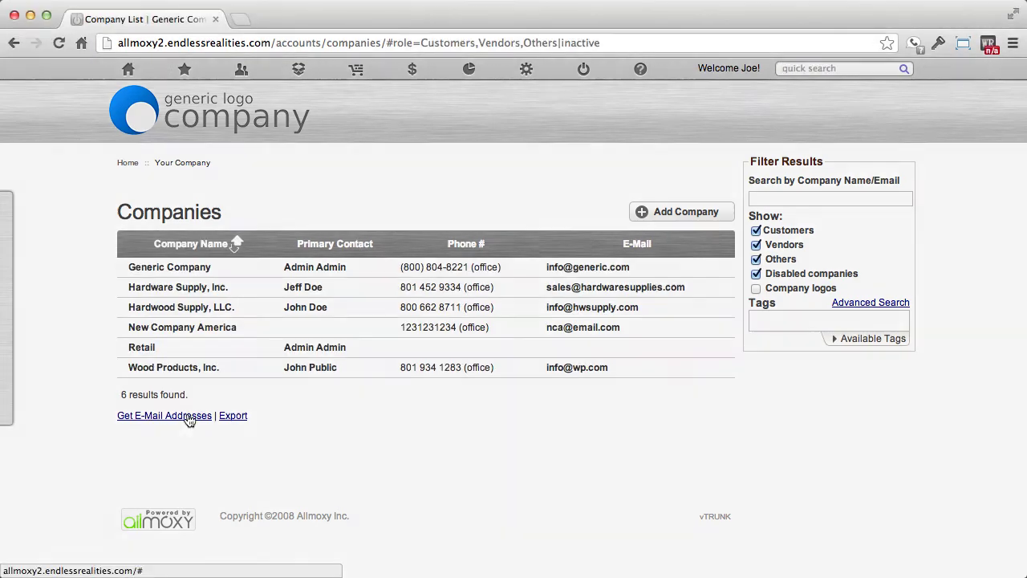
# Get the e-mail addresses of all listed companies, close that overview, and export the company list
pyautogui.click(188, 416)
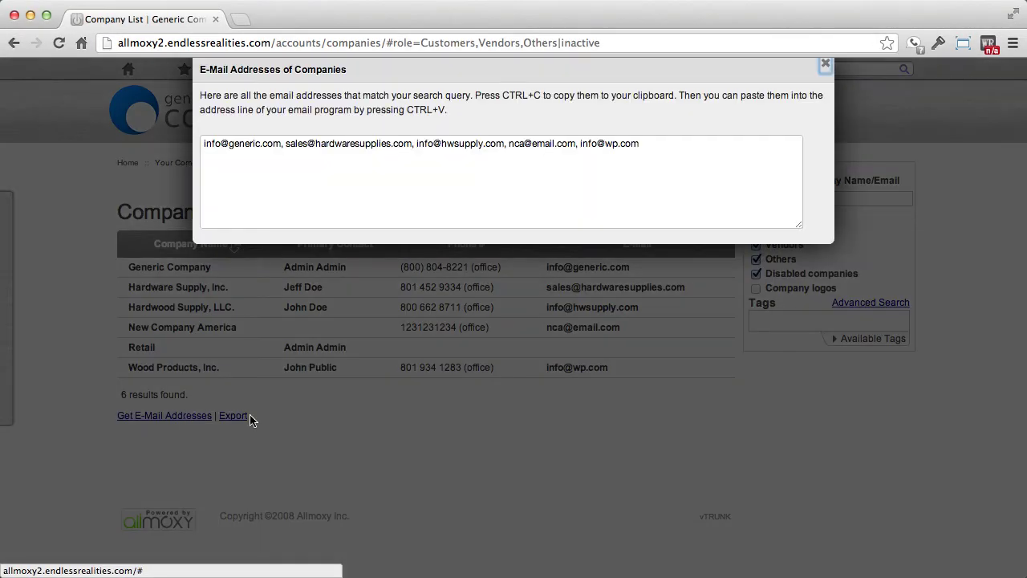
pyautogui.click(188, 137)
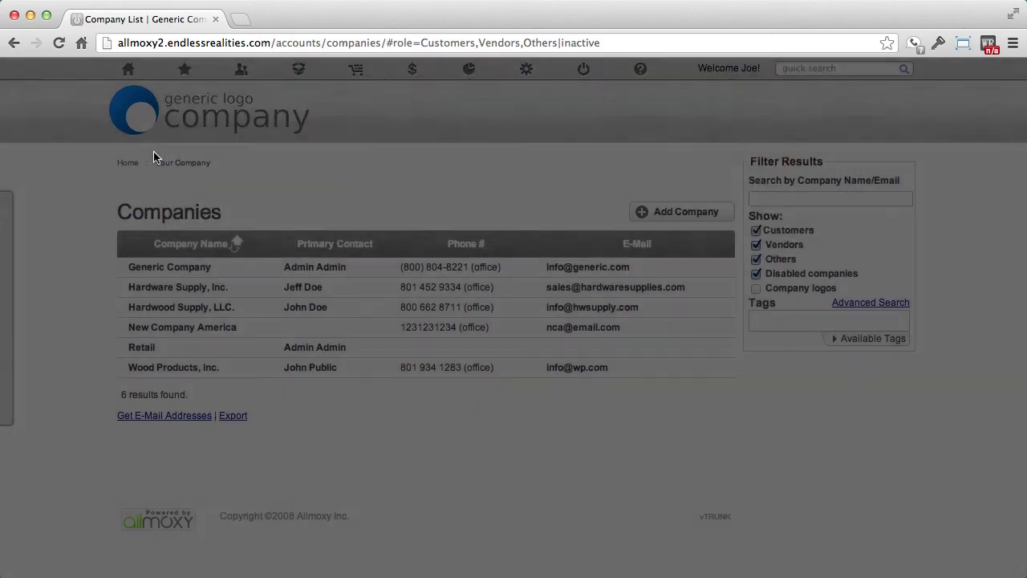
pyautogui.click(230, 415)
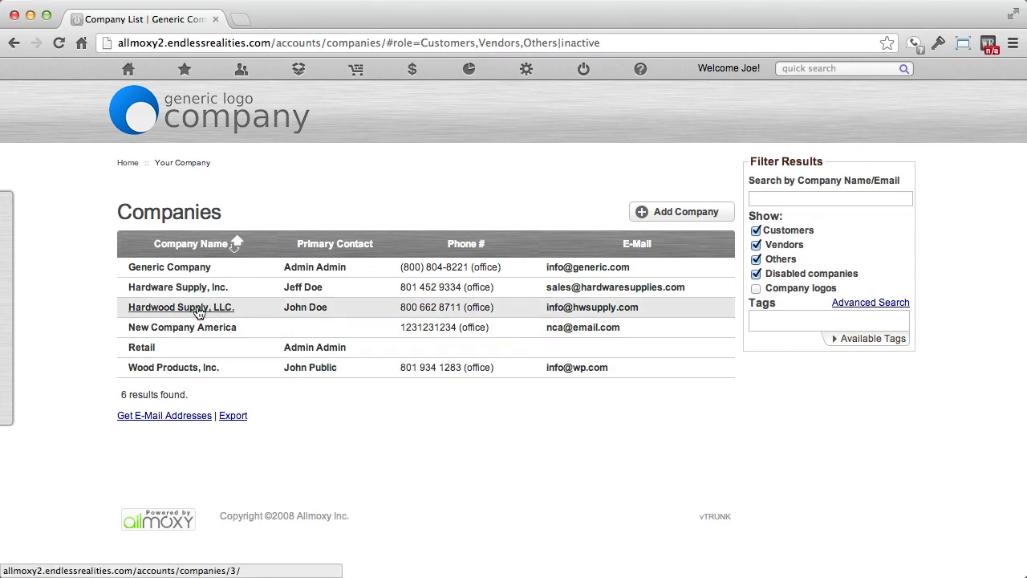
# Reveal the quick actions for Hardwood Supply, LLC., view the Retail company's page, and return to the company list
pyautogui.moveTo(198, 312)
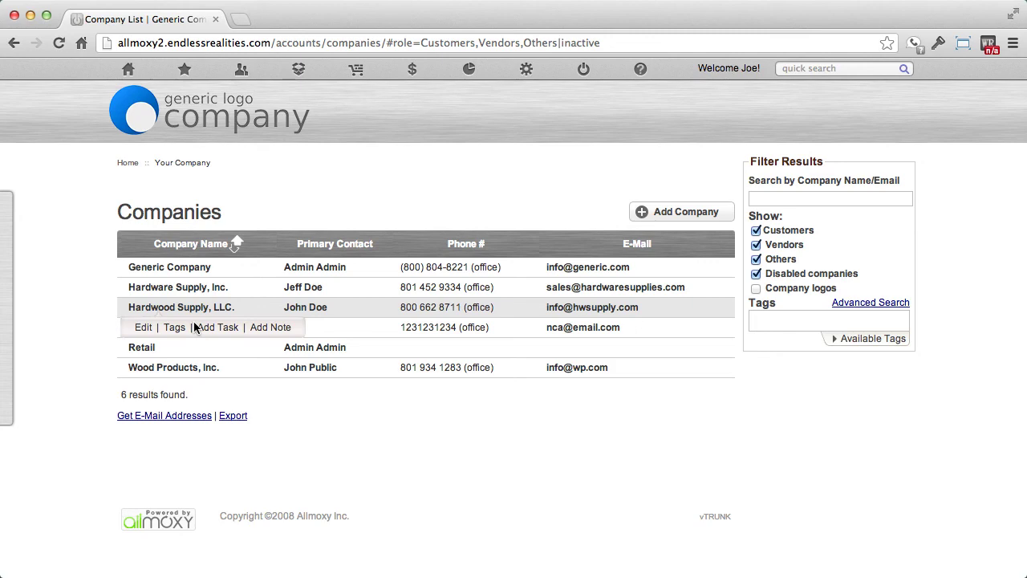
pyautogui.click(142, 347)
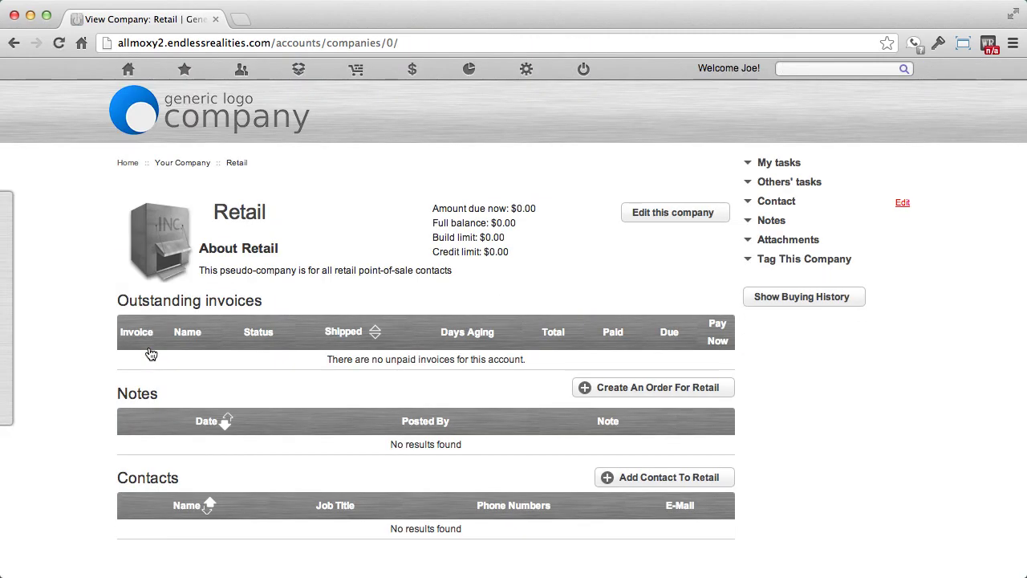
pyautogui.hscroll(-5, 150, 354)
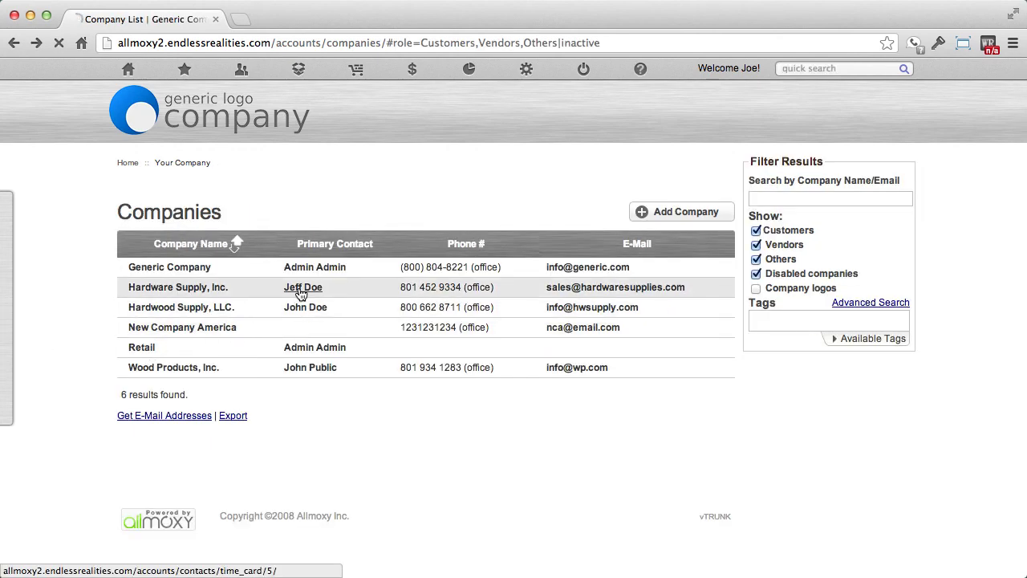
# View the page of Hardware Supply, Inc.'s primary contact, return to the list, and view the Hardwood Supply, LLC. company page
pyautogui.click(296, 288)
pyautogui.hscroll(-5, 299, 294)
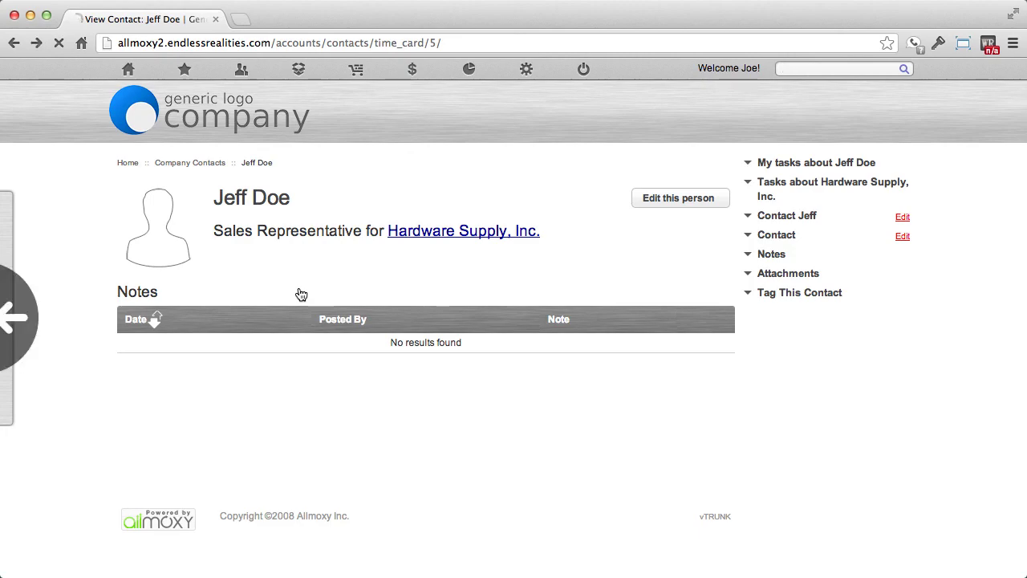
pyautogui.click(175, 308)
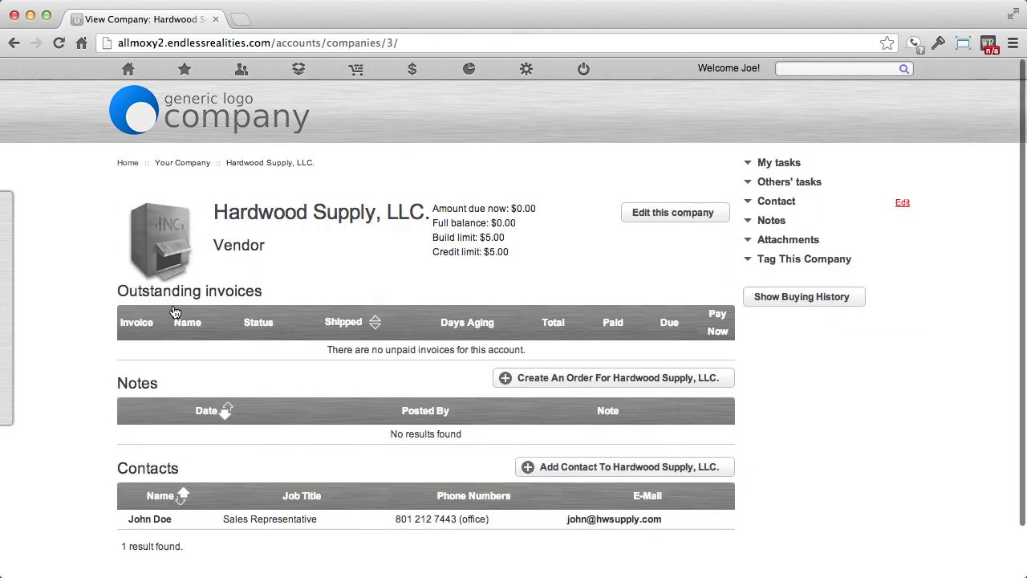
pyautogui.hscroll(-5, 223, 413)
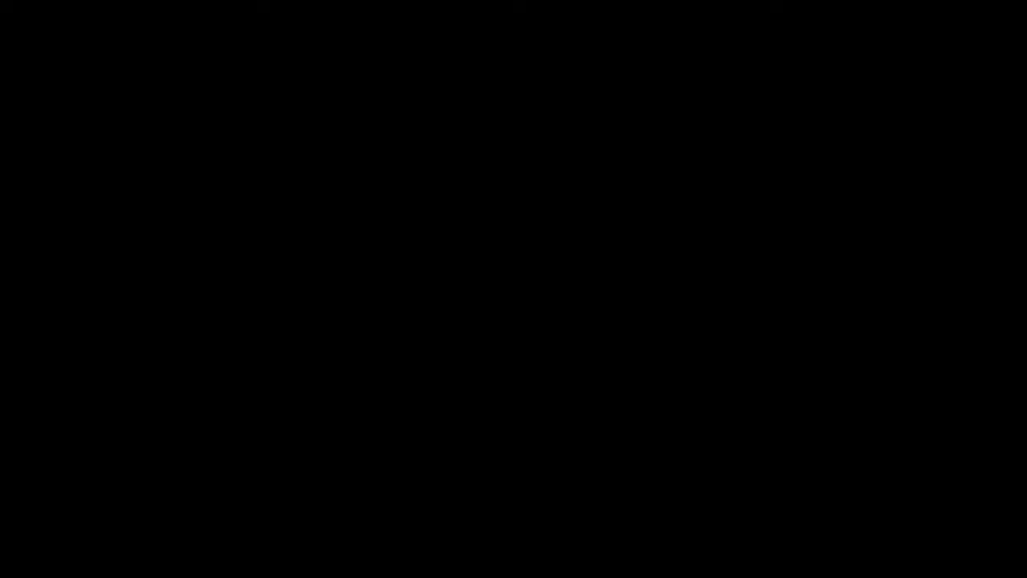